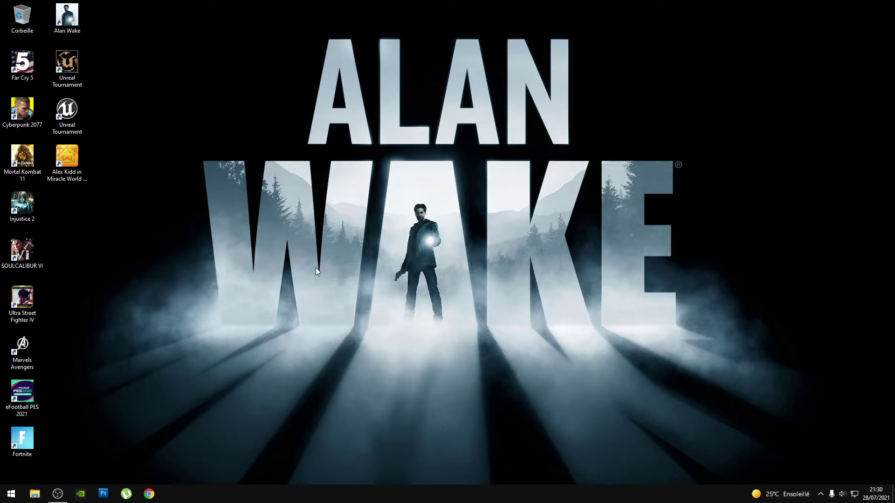
- Open the official RetroBat website from the RetroBat bookmarks in Chrome and go to its download page
click(149, 494)
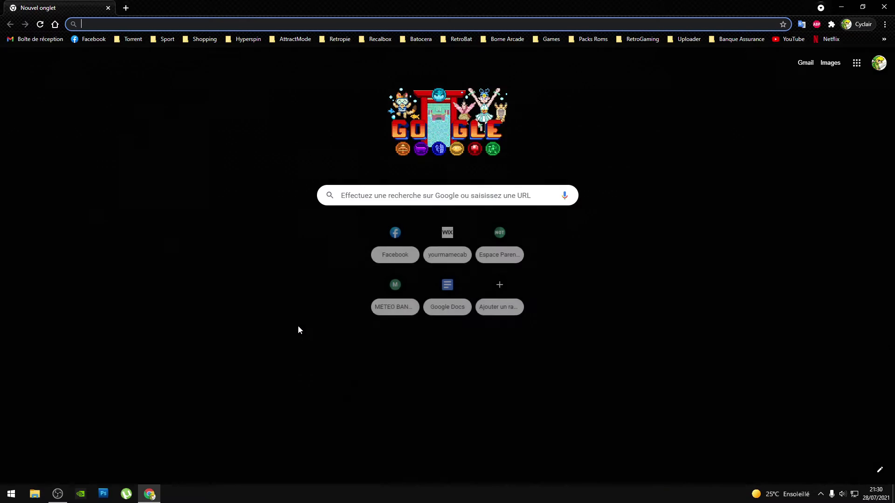
click(462, 40)
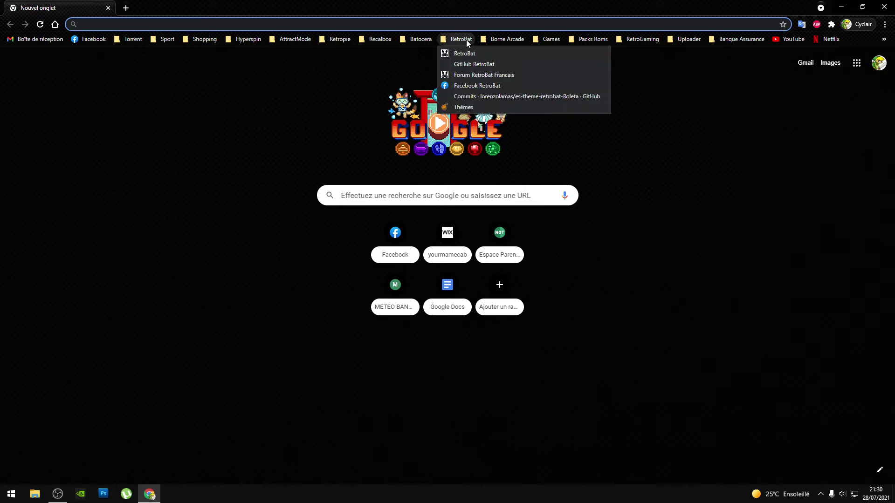
click(470, 53)
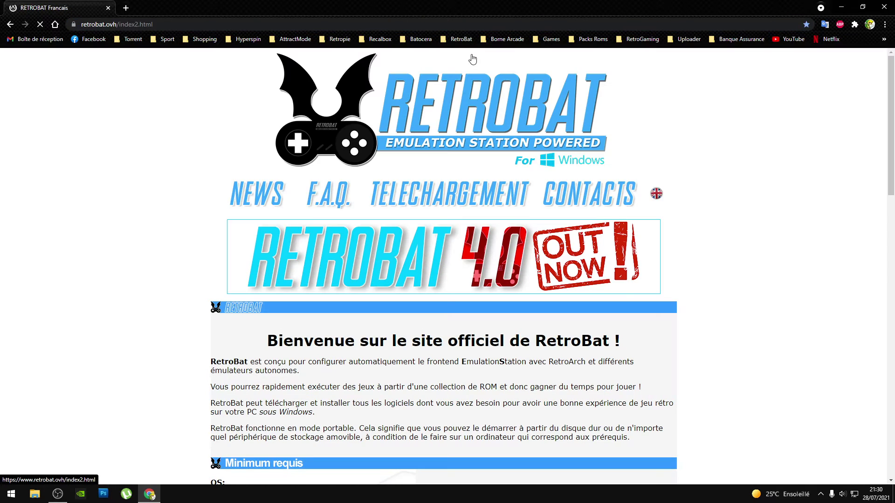
click(433, 193)
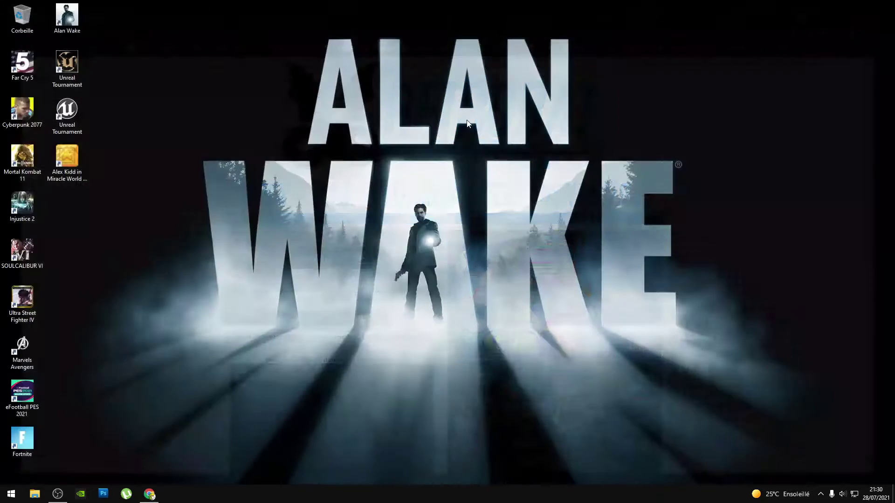
- Run the retrobat-v4.0.2-20210710-installer file from the Téléchargements folder and close the folder window
click(34, 493)
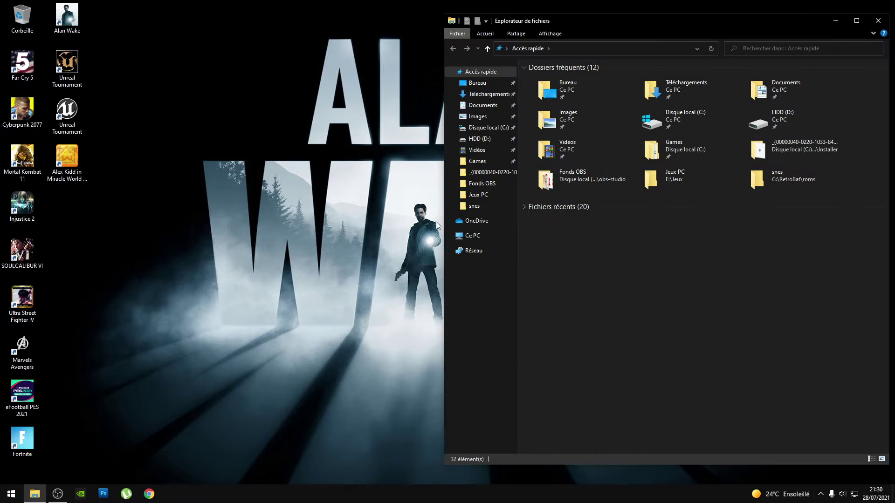
double_click(687, 86)
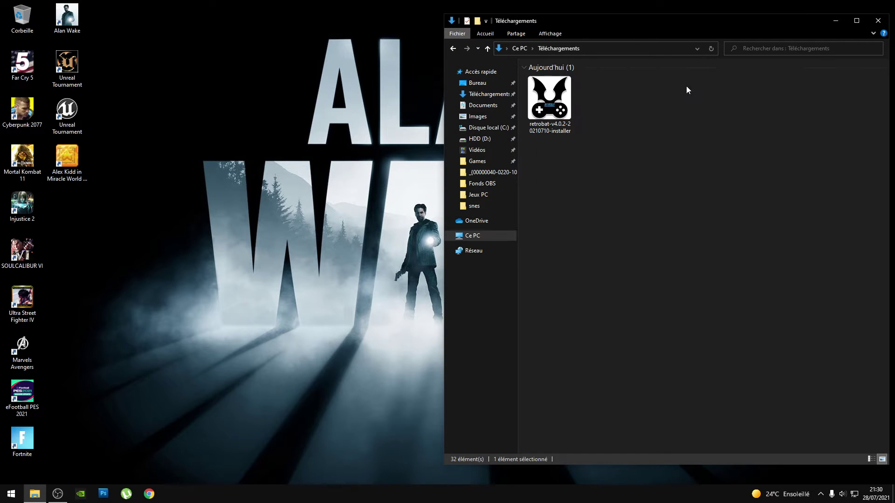
click(559, 109)
double_click(559, 110)
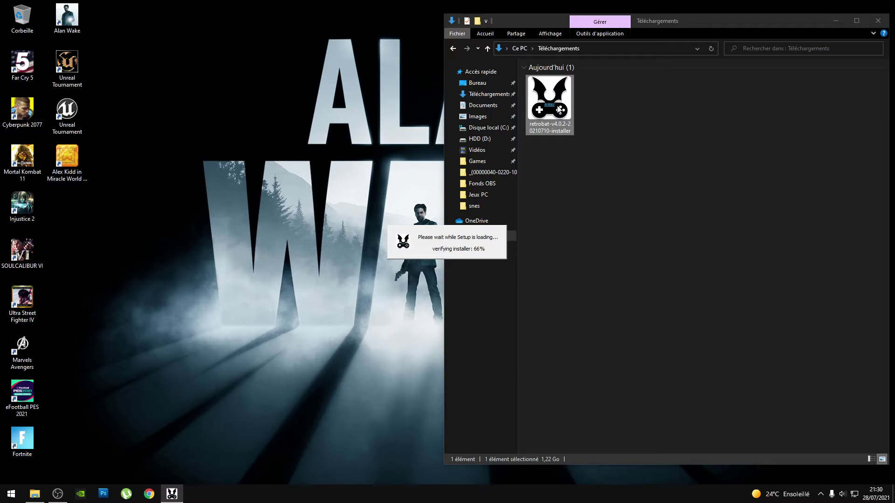
click(879, 20)
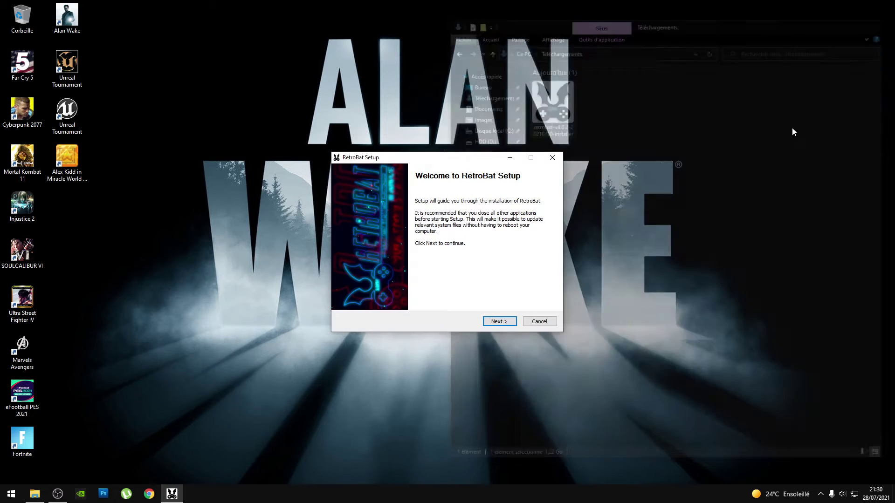
- Proceed past the RetroBat Setup welcome page and accept the license agreement
click(499, 322)
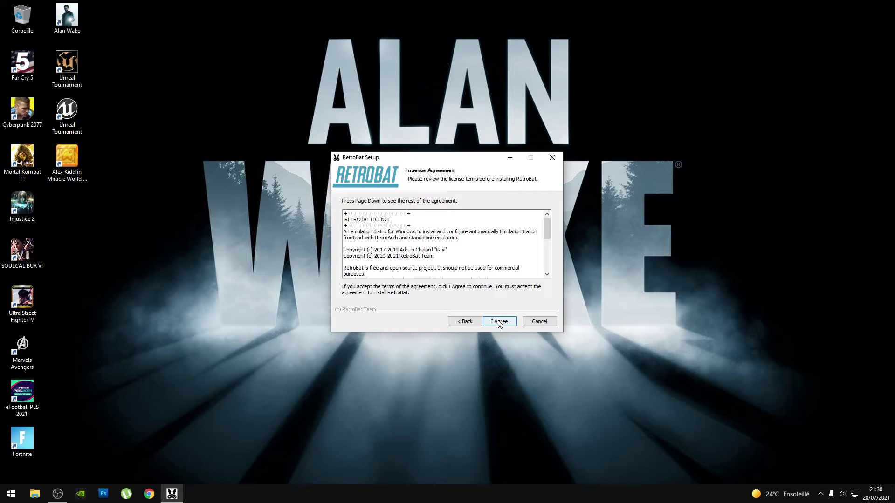
click(499, 322)
click(499, 322)
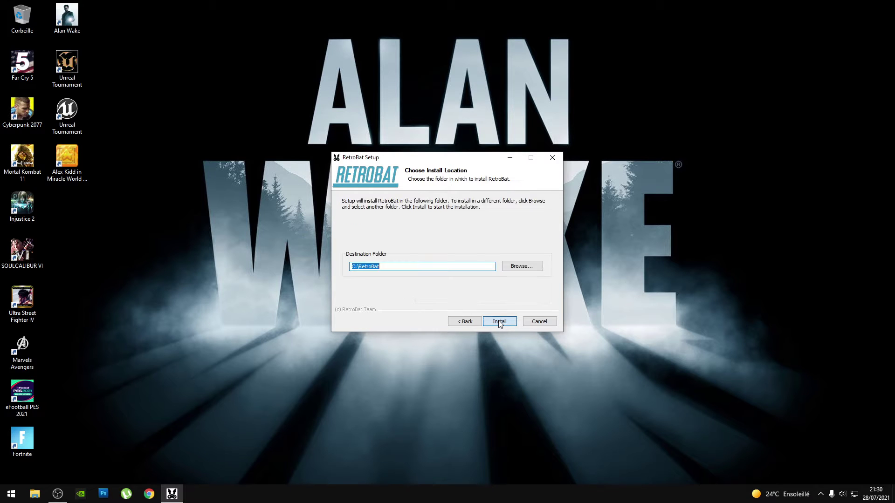
- Install RetroBat to D:\RetroBat on the HDD (D:) drive and finish setup with the desktop shortcut option enabled
click(536, 265)
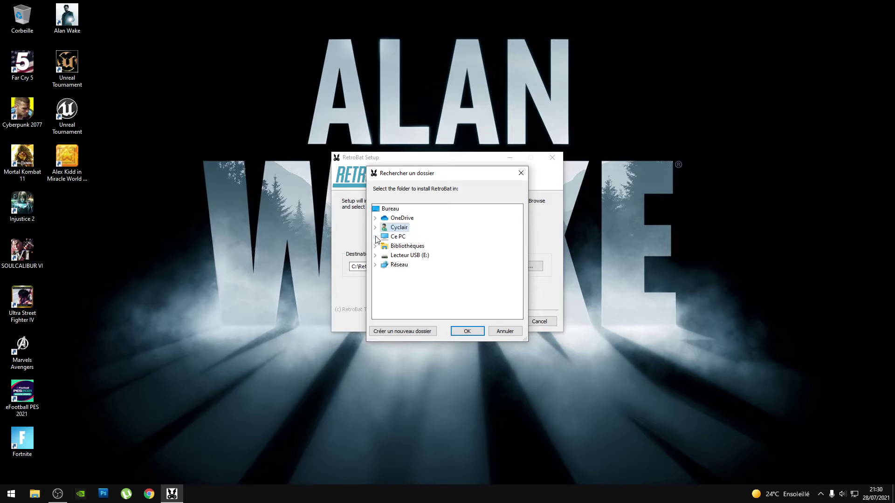
click(376, 237)
click(416, 302)
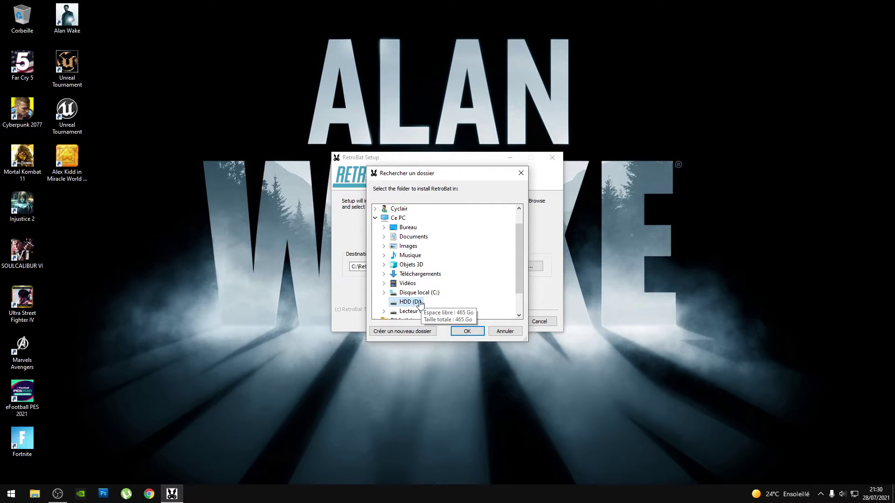
click(467, 331)
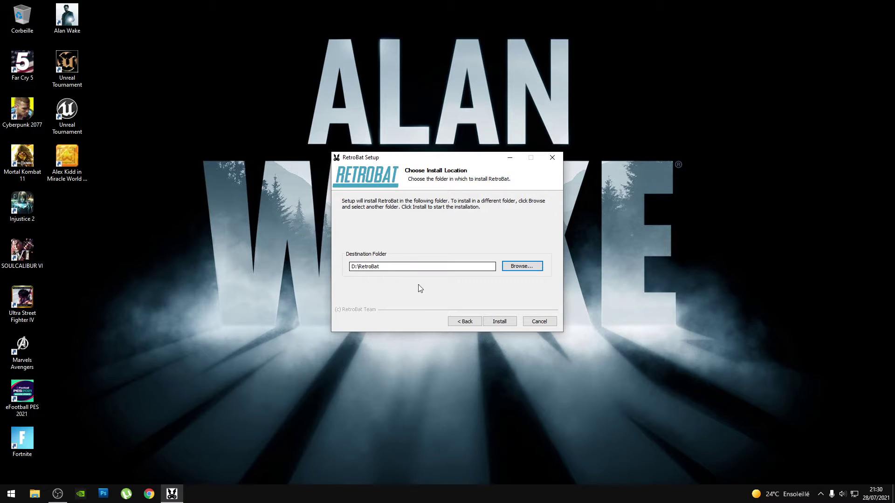
click(496, 322)
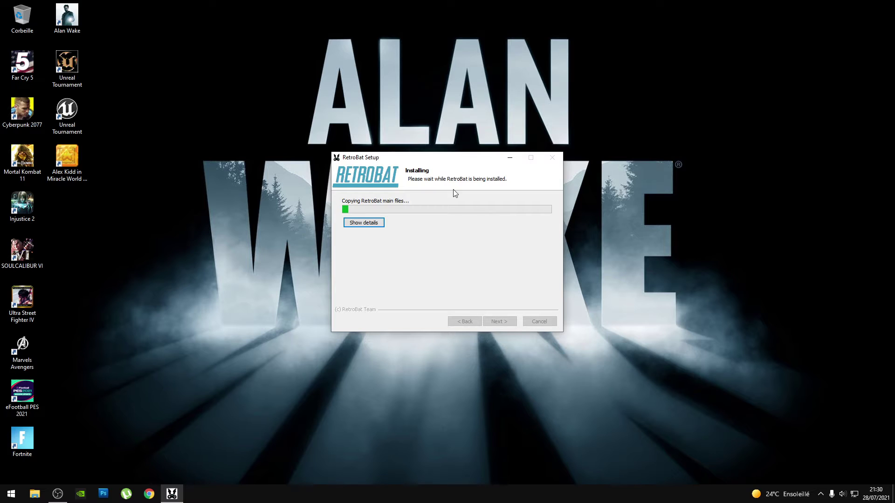
drag(451, 160, 447, 161)
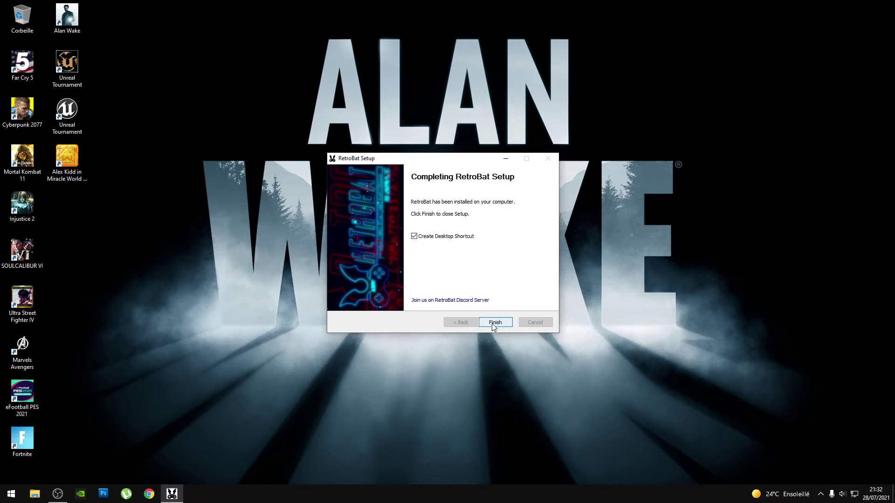
click(493, 323)
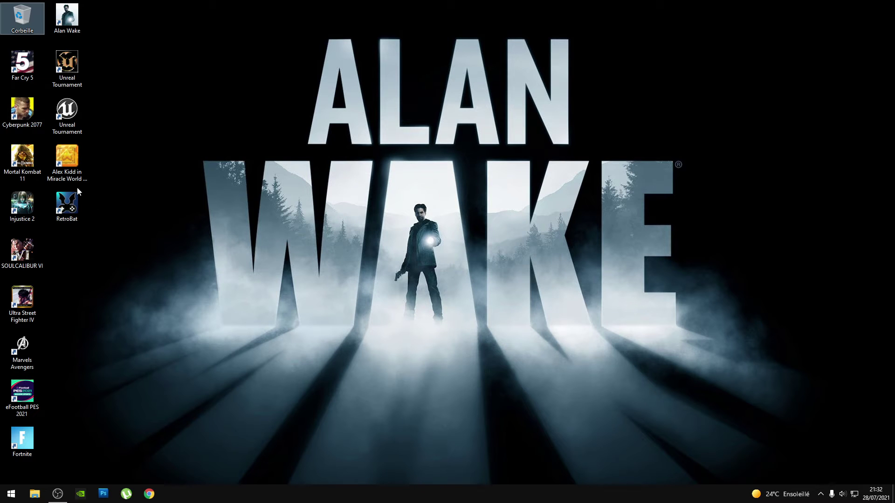
- Examine the RetroBat desktop shortcut and the bios, roms and emulationstation folders in D:\RetroBat, closing the folder window when done
click(82, 219)
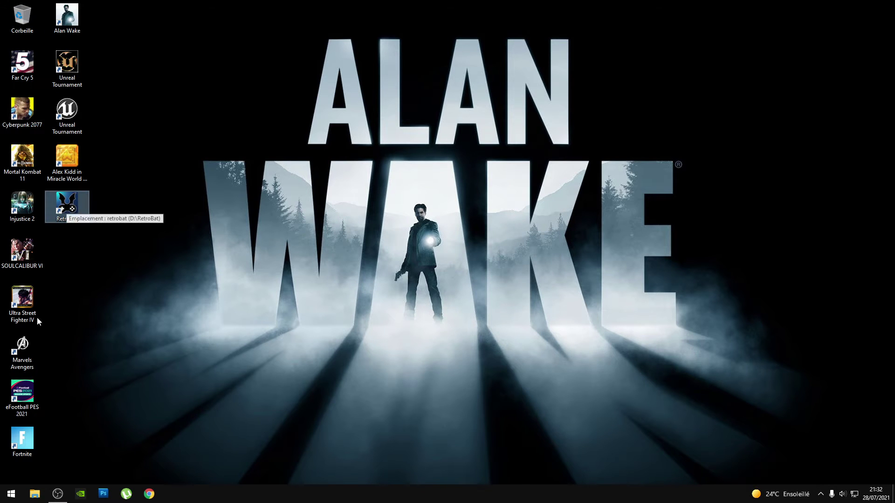
click(34, 494)
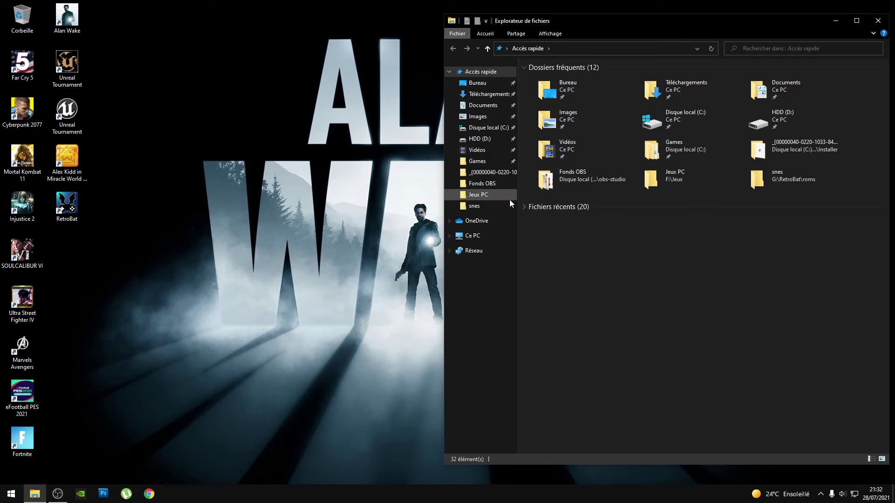
click(473, 236)
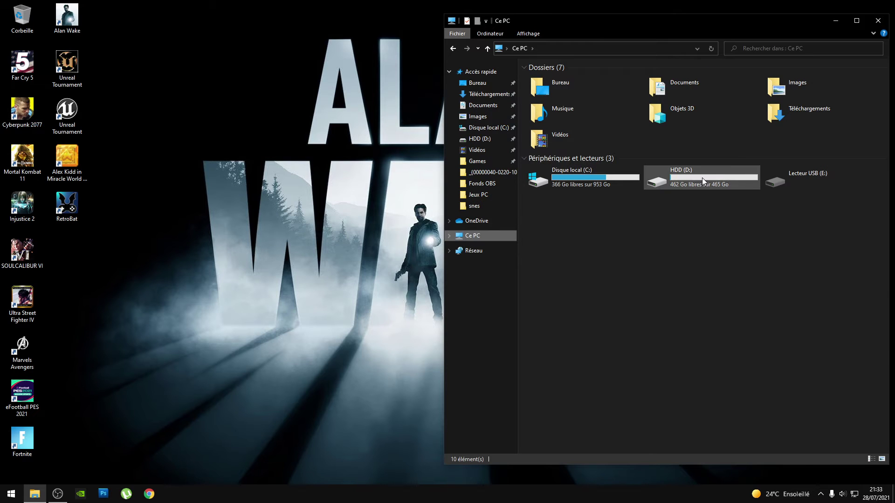
double_click(686, 178)
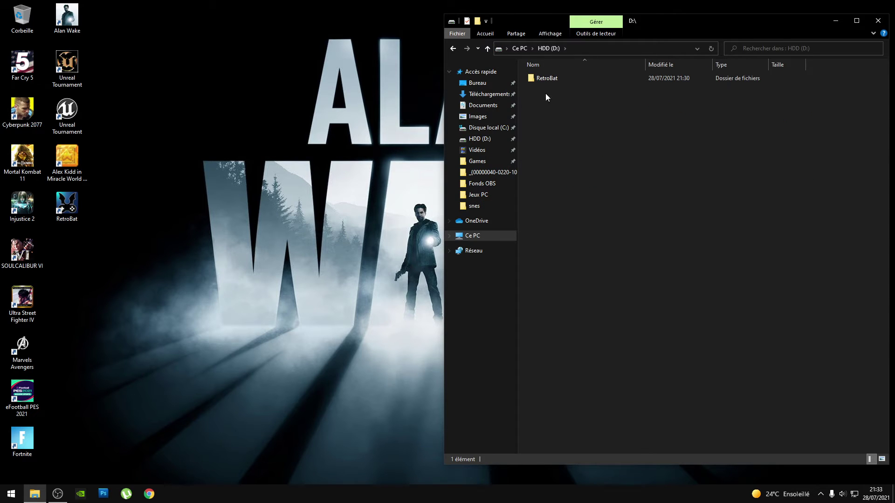
double_click(544, 79)
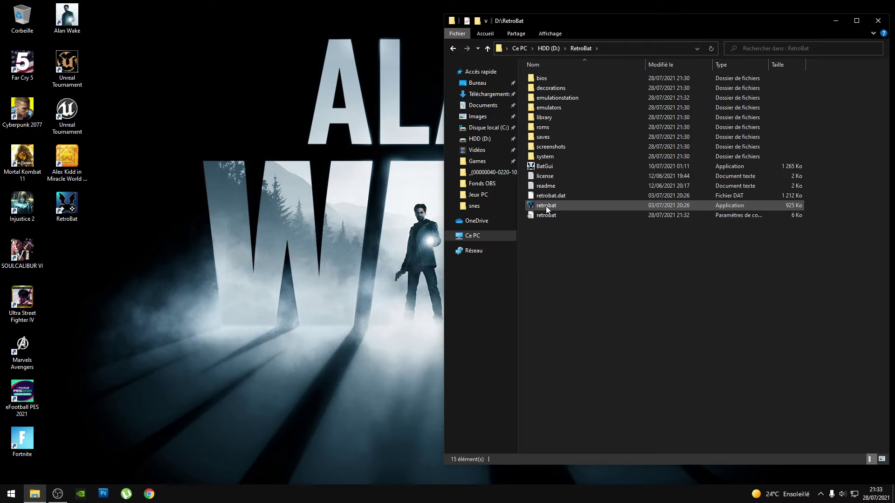
click(570, 78)
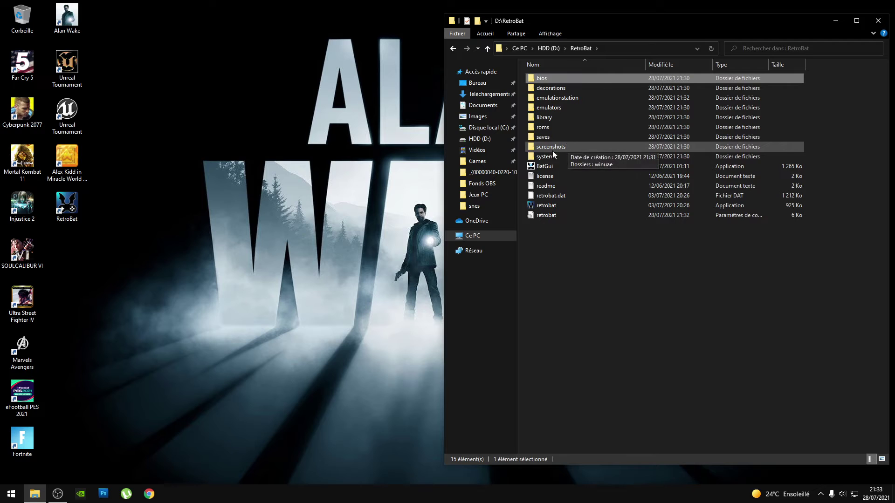
click(544, 130)
click(573, 100)
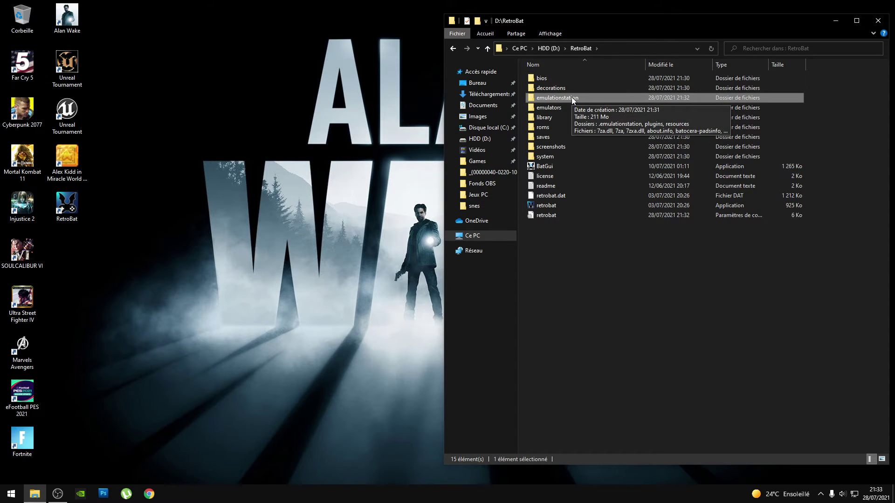
click(878, 21)
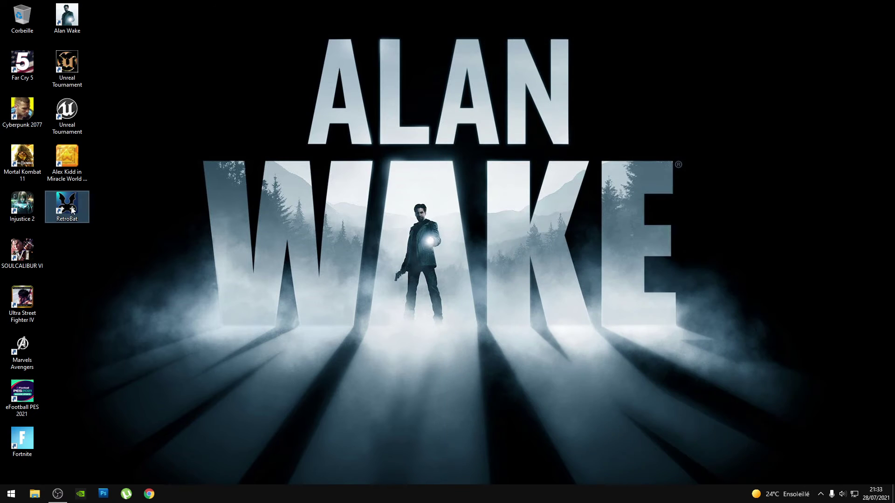
- Launch RetroBat, browse the console systems to Sega Mega Drive, and start the Reknum Fantasy of Dreams demo
double_click(71, 206)
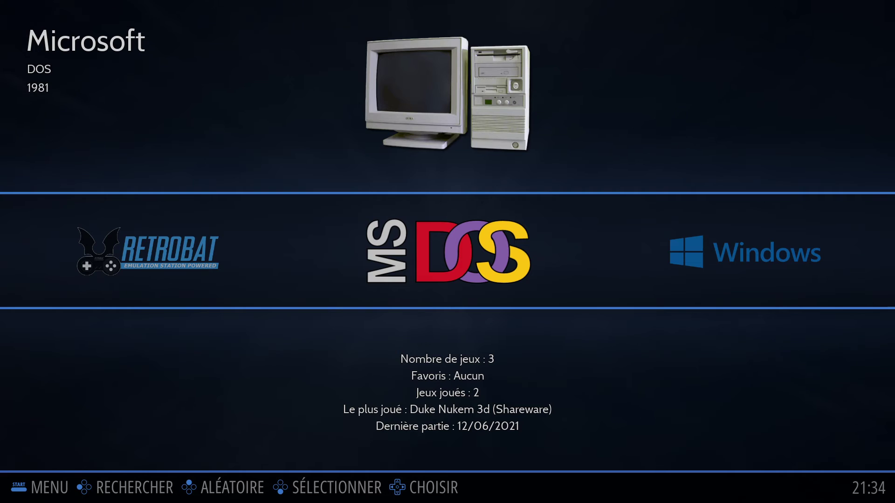
key(Right)
key(Right)
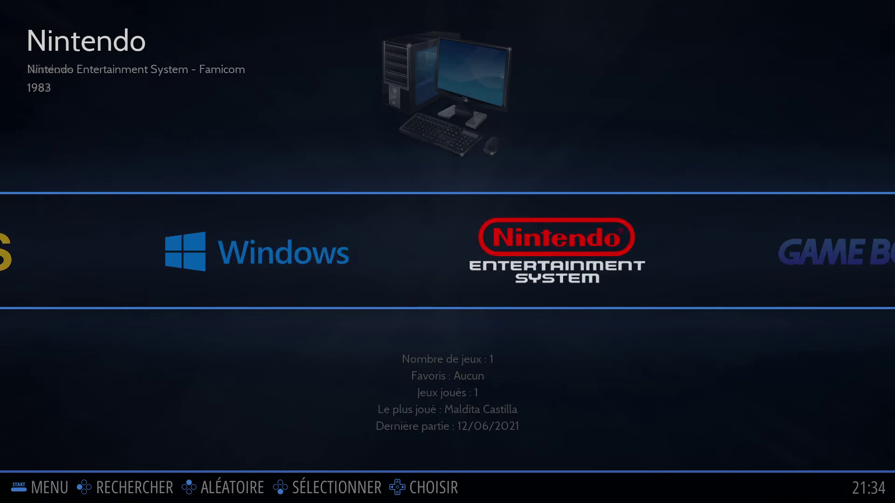
key(Right)
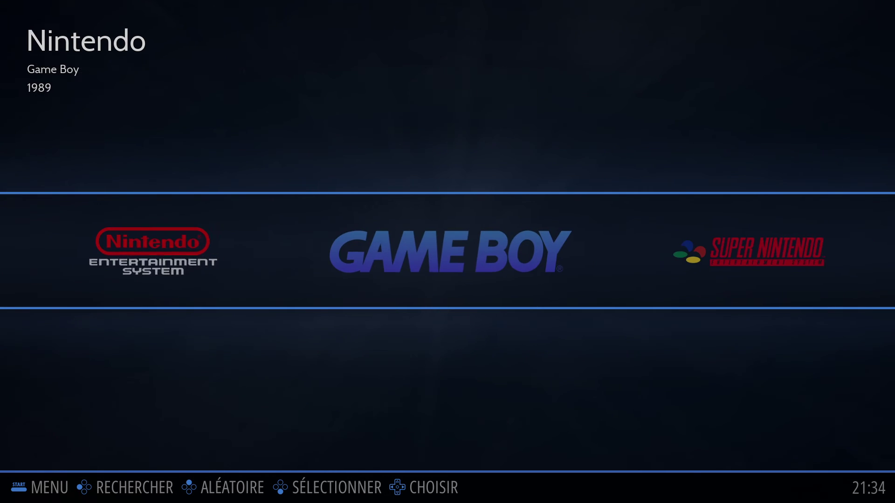
key(Right)
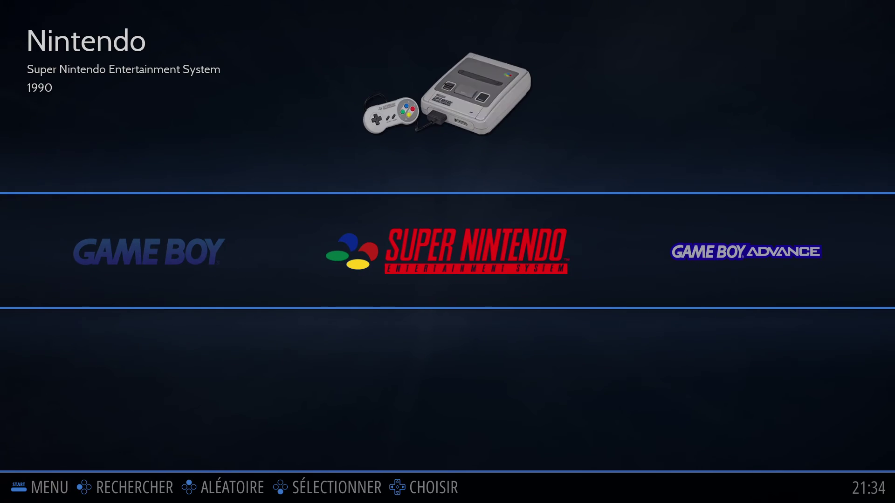
key(Right)
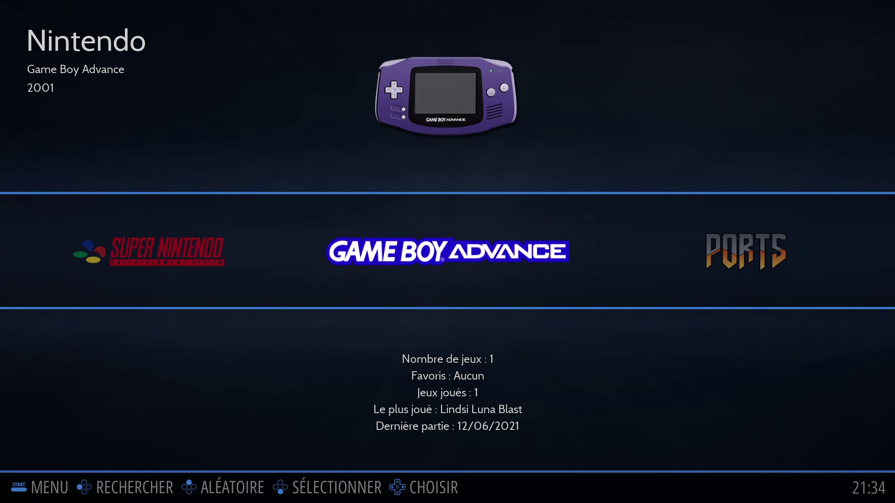
key(Right)
key(Right)
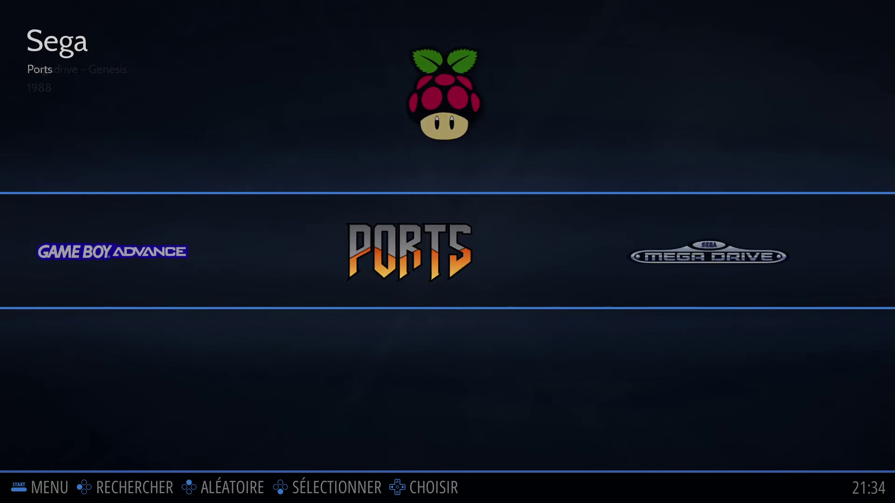
key(Return)
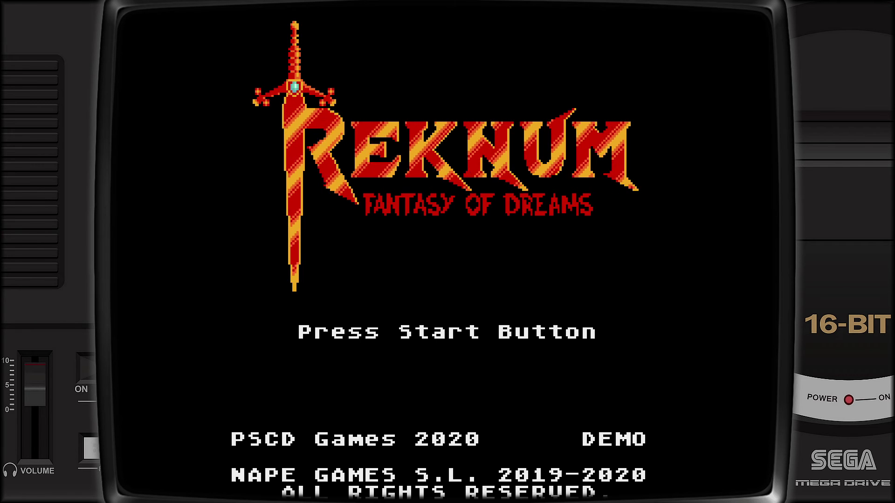
key(Return)
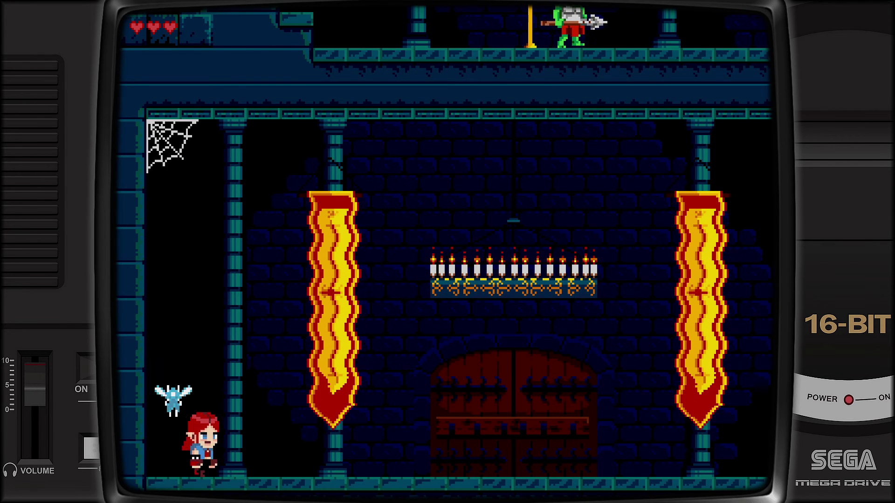
key(Right)
key(space)
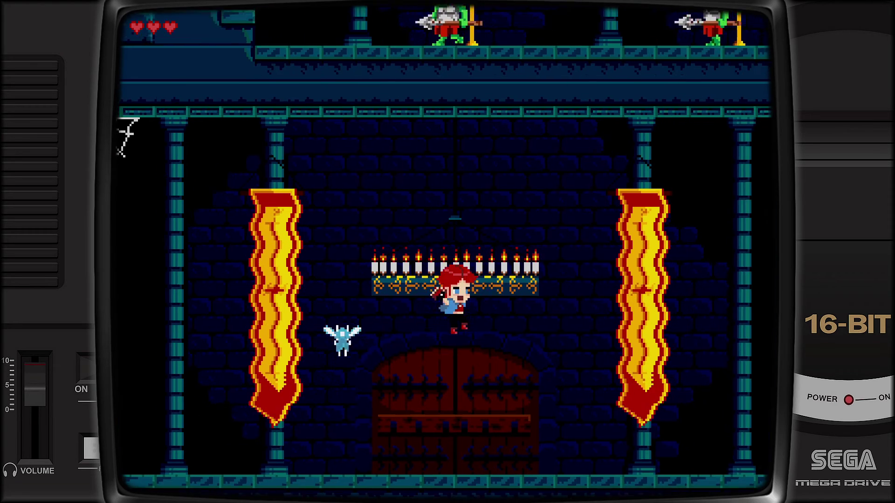
key(Right)
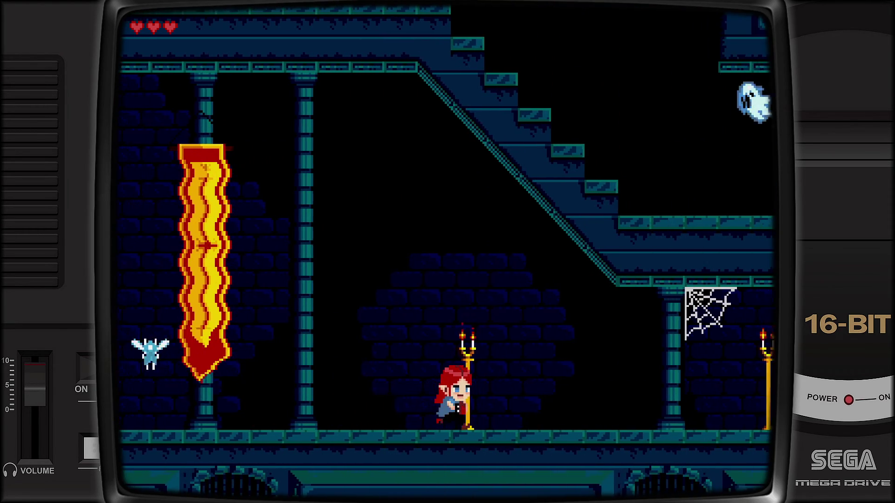
key(Right)
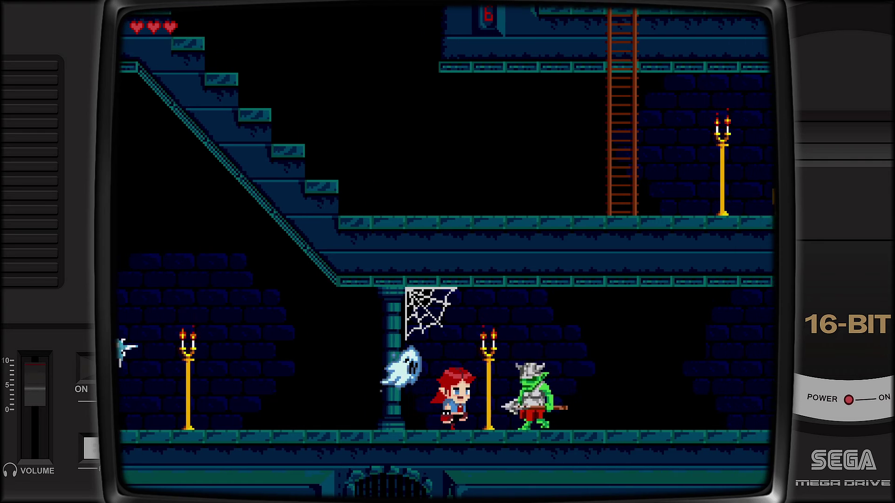
key(Right)
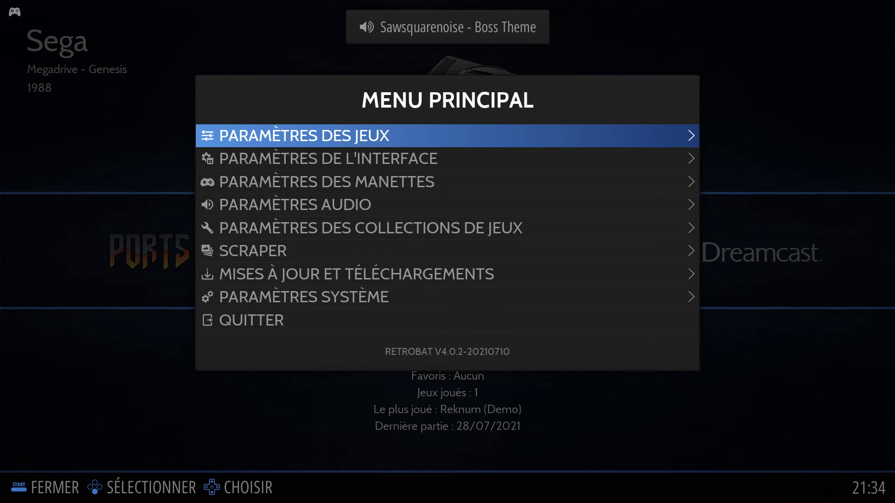
- Set the default DÉCORATIONS option to AUCUN in the game settings and return to the main menu
key(Return)
key(Down)
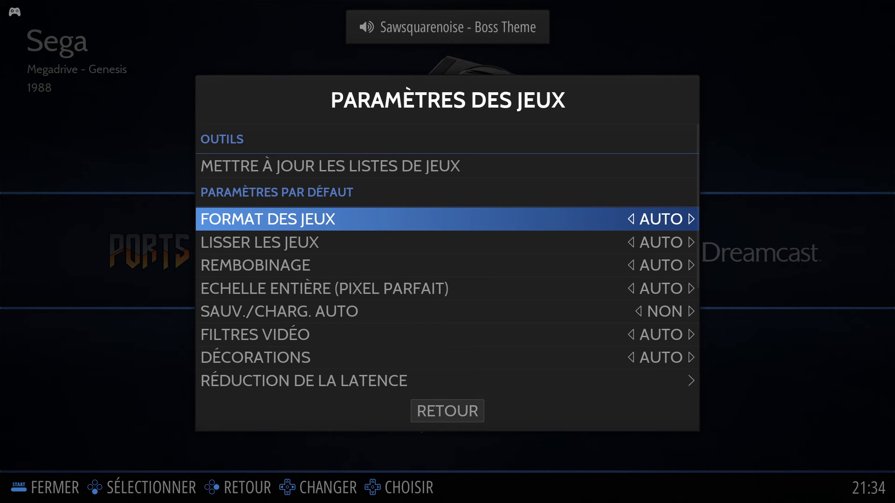
key(Down)
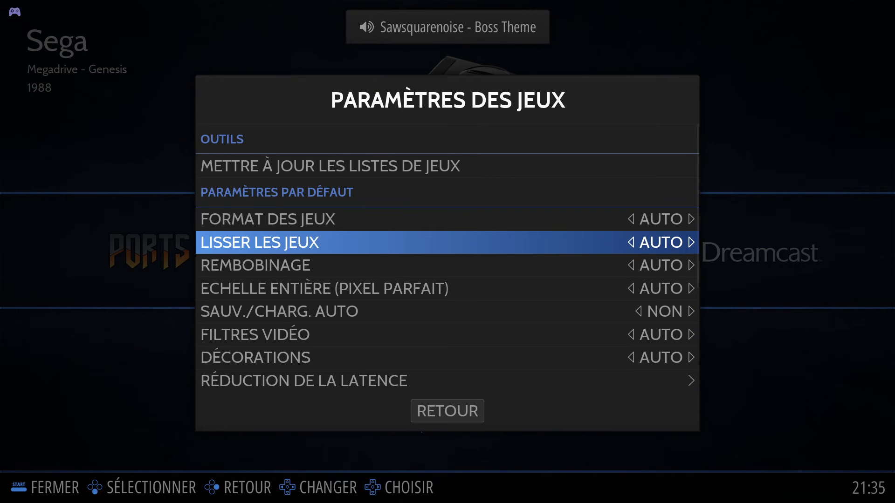
key(Down)
key(Down)
key(Down)
key(Down)
key(Down)
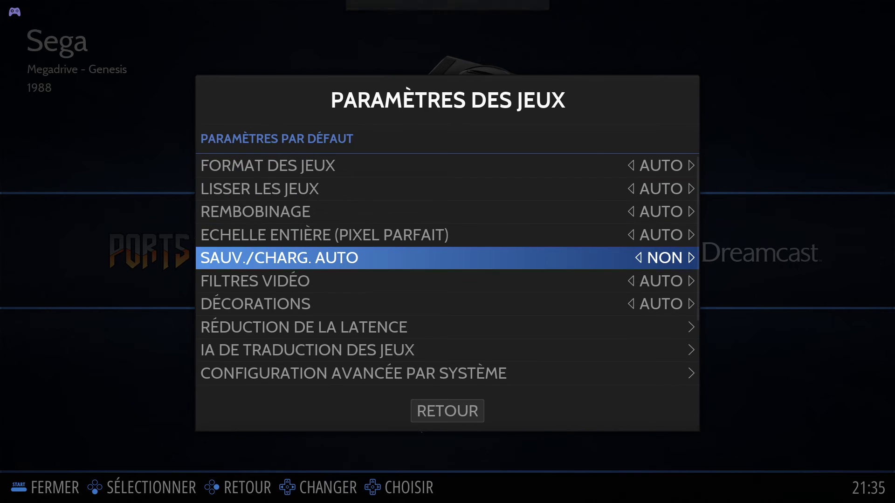
key(Right)
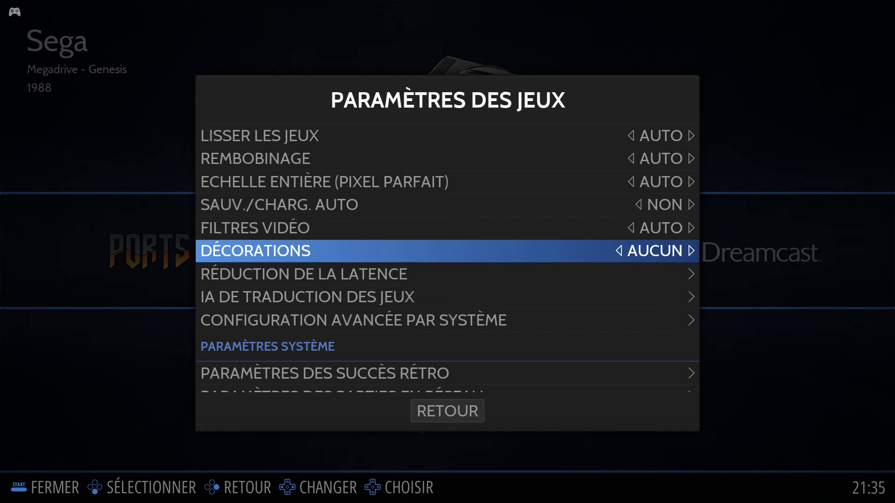
key(BackSpace)
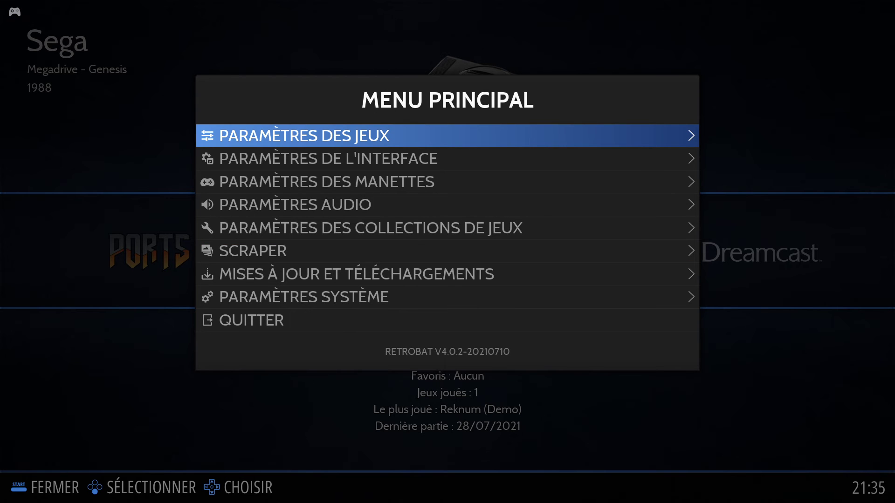
- Examine the interface settings, from themes and screensaver to the display and game list options, and return to the main menu
key(Down)
key(Return)
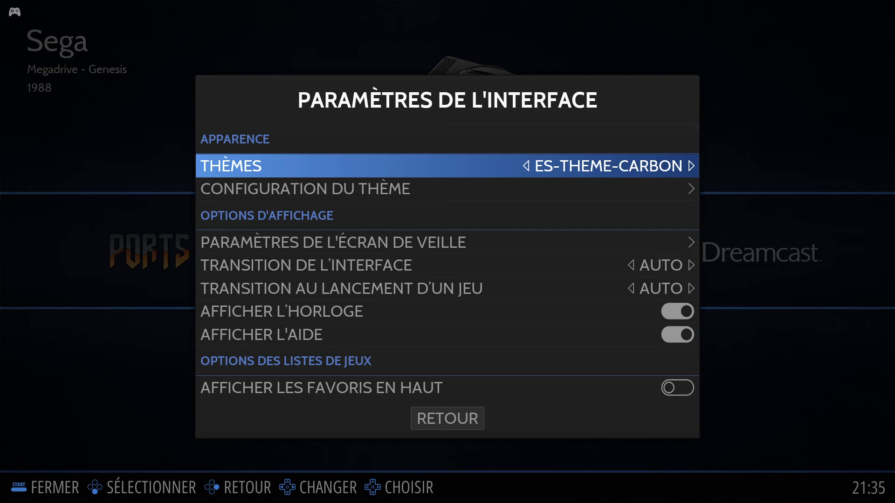
key(Down)
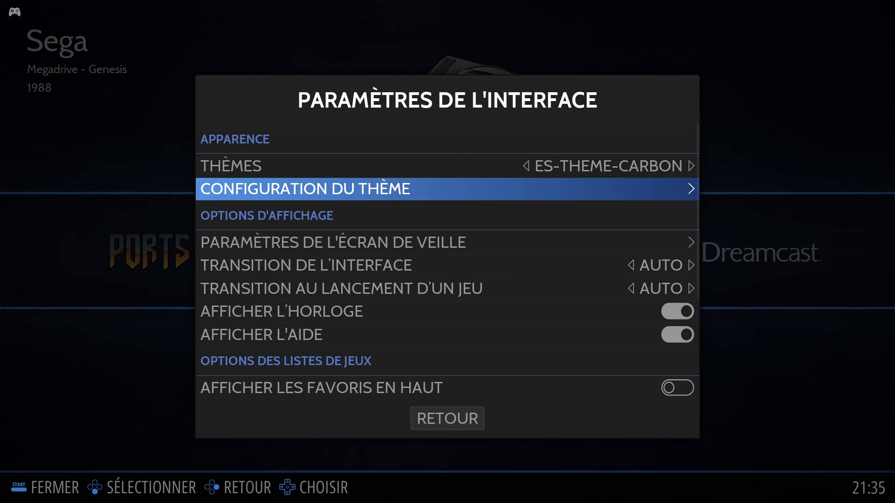
key(Down)
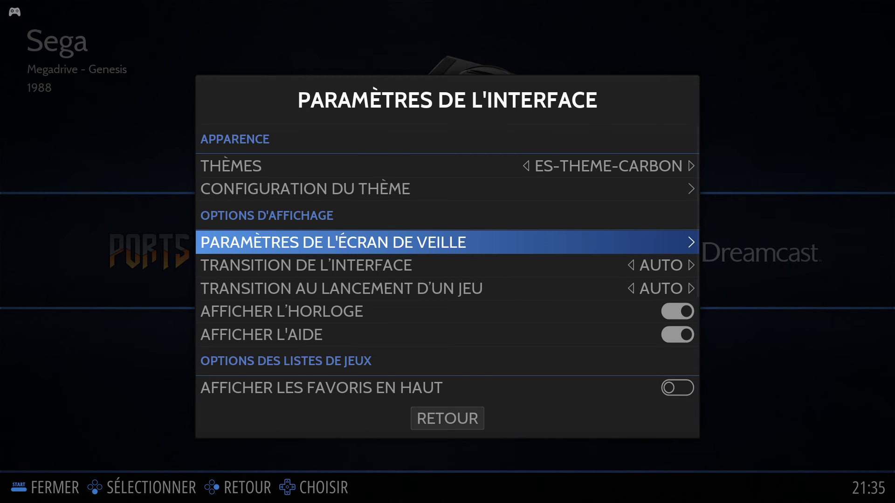
key(Down)
key(Down)
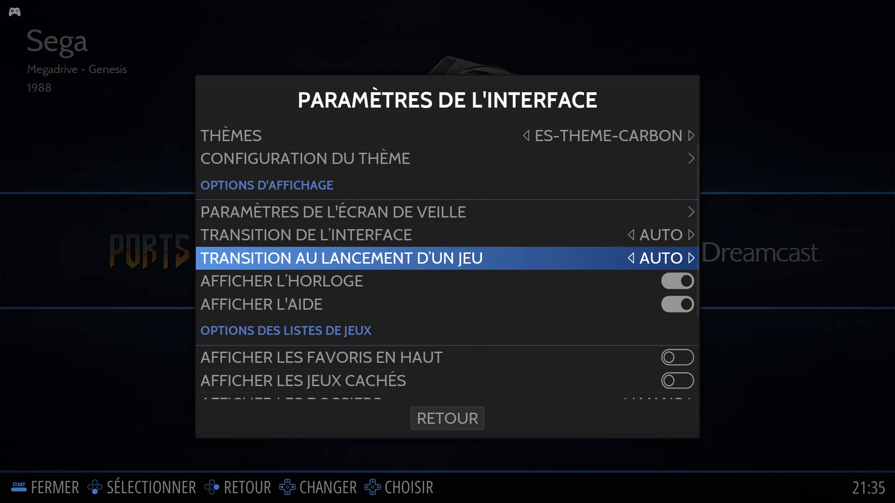
key(Down)
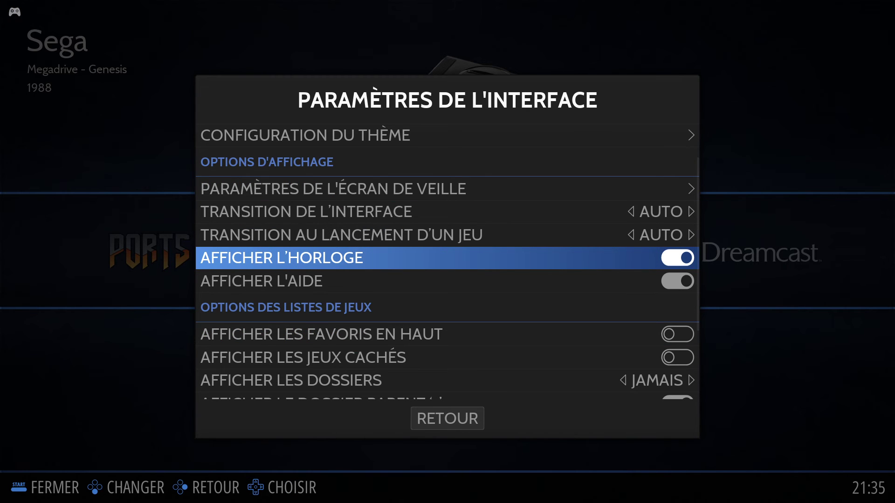
key(Down)
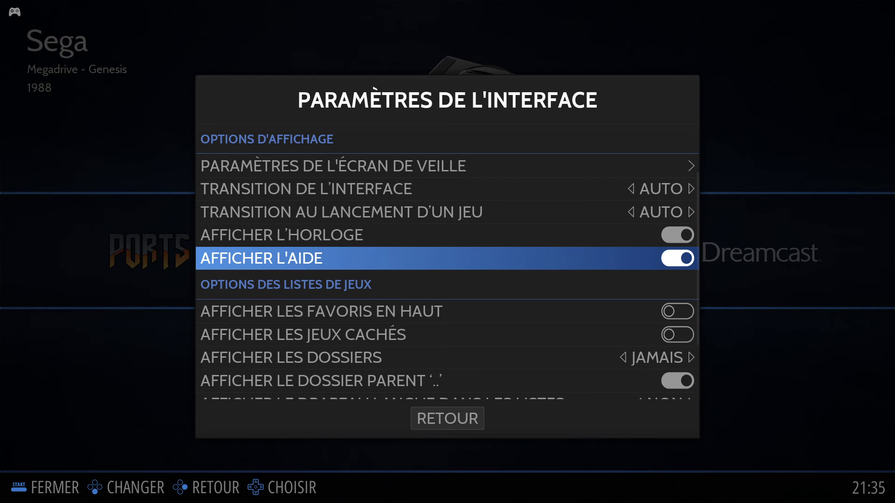
key(Down)
key(Down)
key(Down)
key(Down)
key(Down)
key(Down)
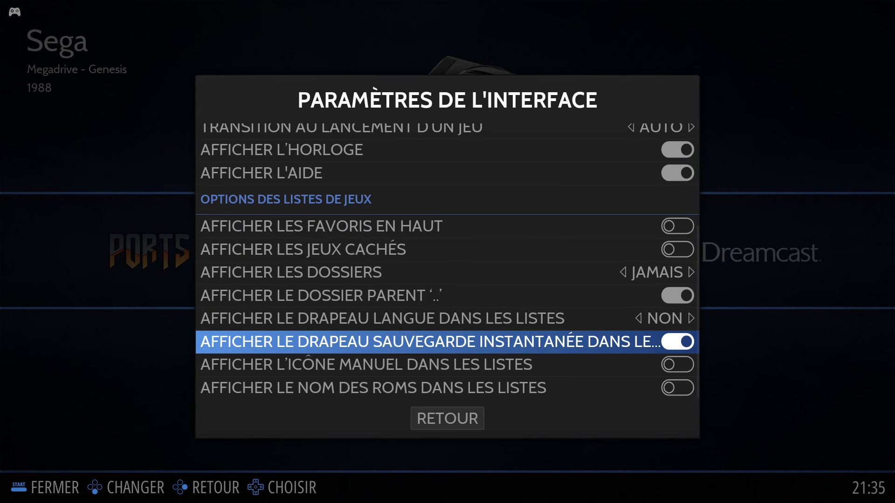
key(Escape)
- Review the audio settings for volume, ambient music and title notification, and return to the main menu
key(Down)
key(Down)
key(Return)
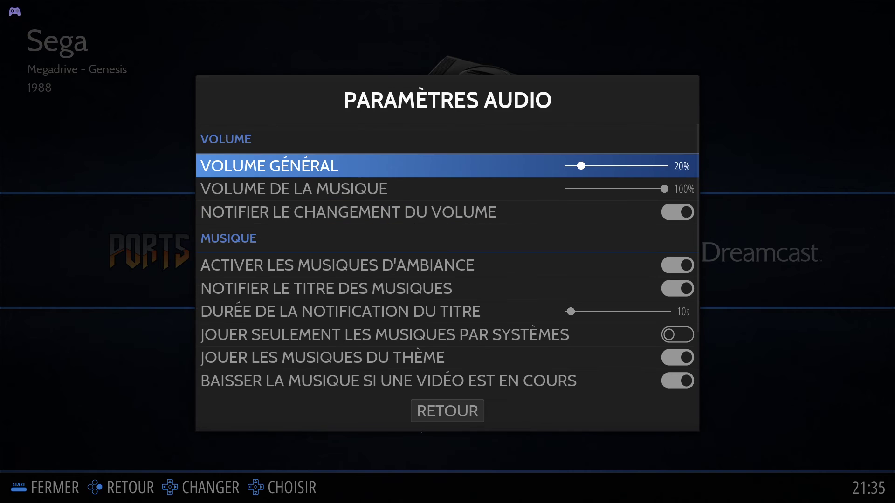
key(Down)
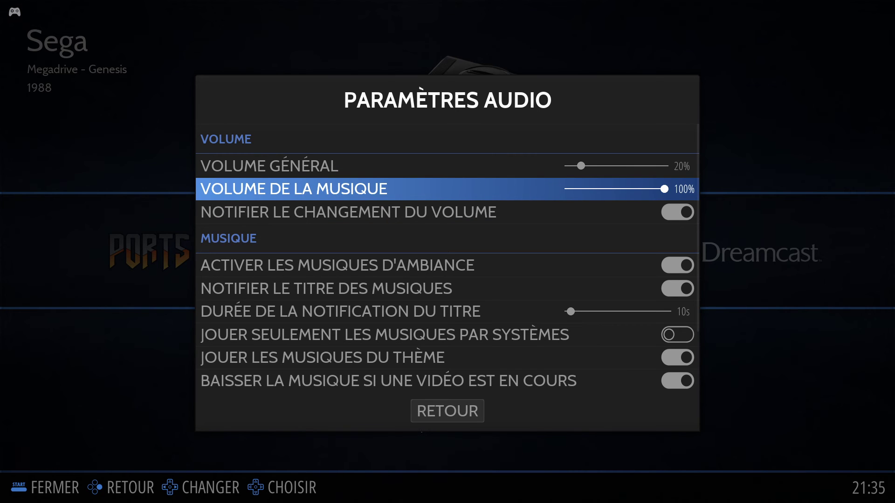
key(Down)
key(Down)
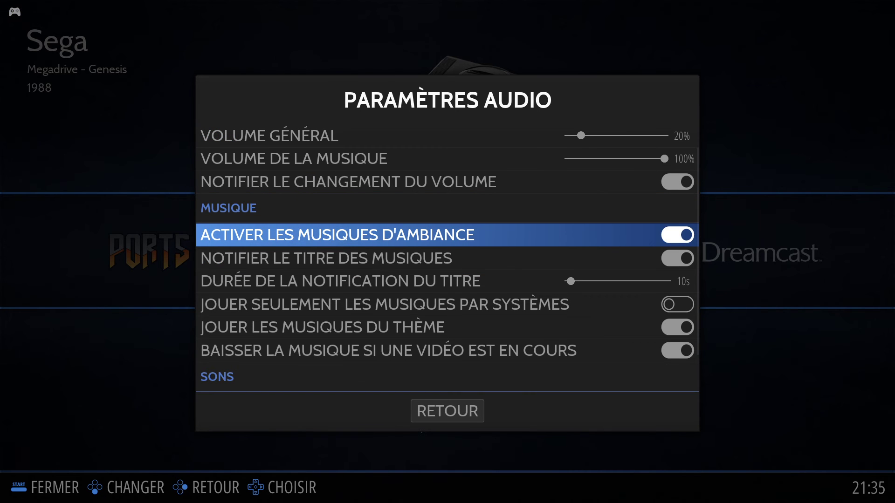
key(Down)
key(Down)
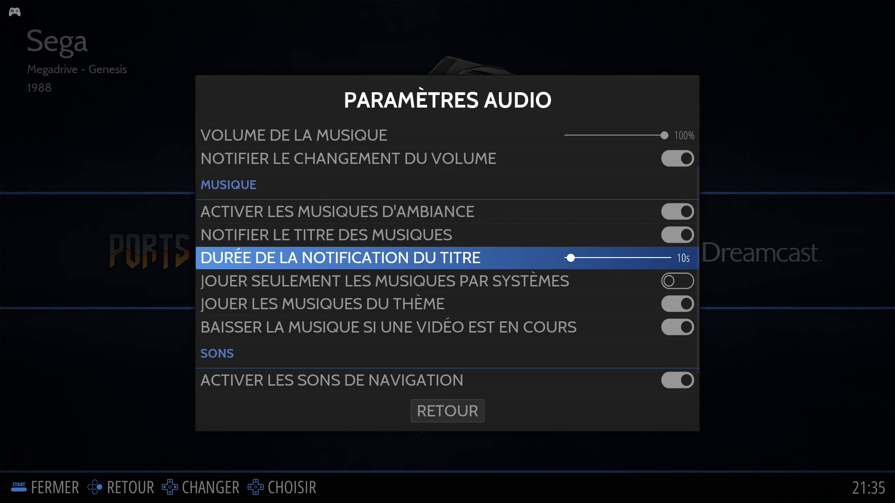
key(Escape)
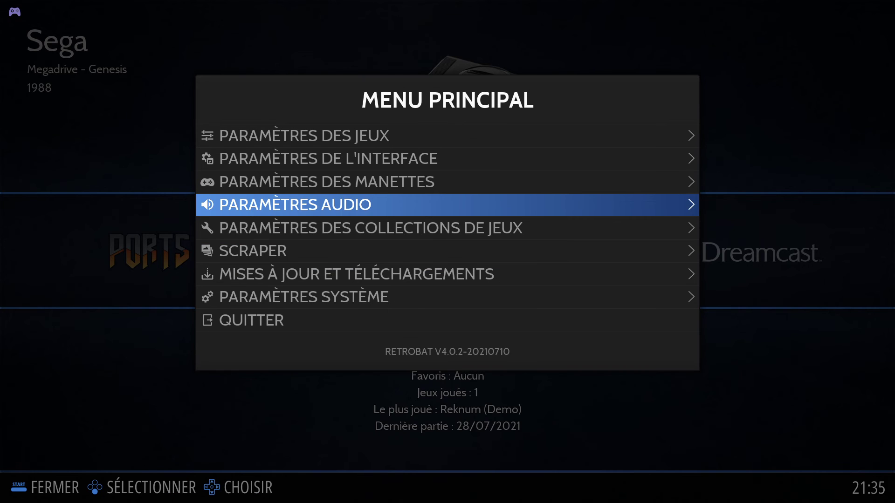
- Review the remaining main menu entries and the system settings down to DÉVELOPPEUR, closing the menu when done
key(Down)
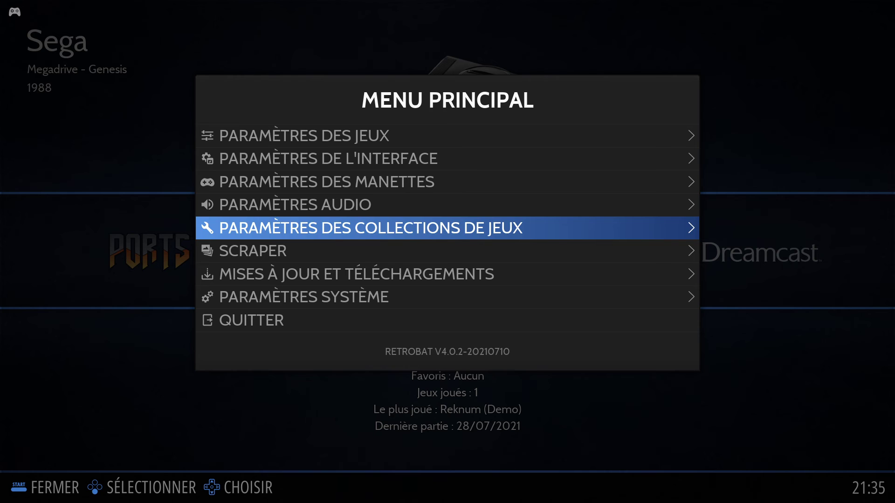
key(Down)
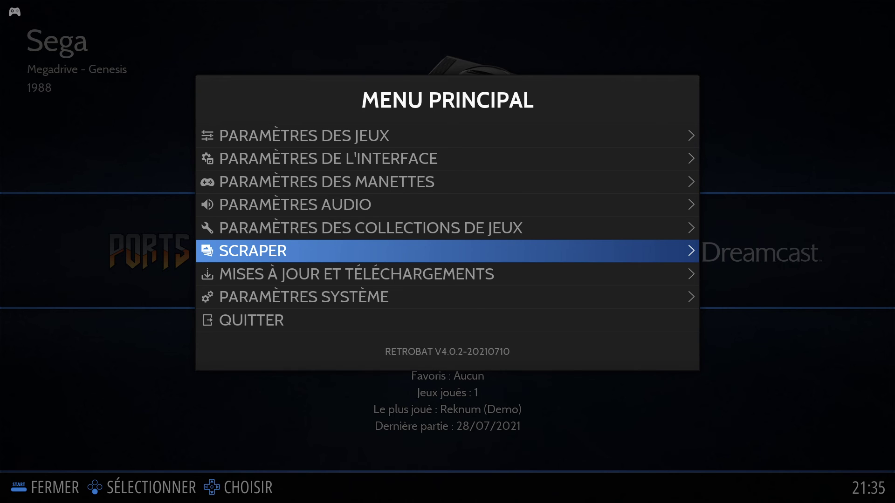
key(Down)
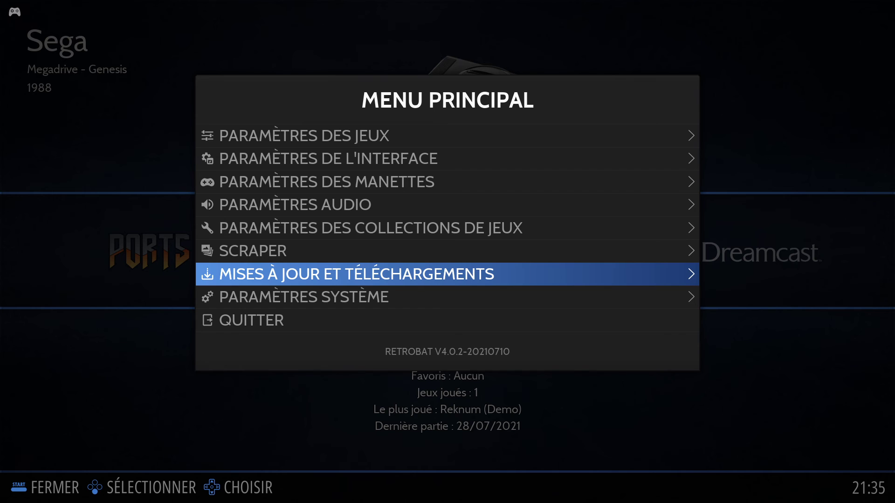
key(Down)
key(Return)
key(Down)
key(Down)
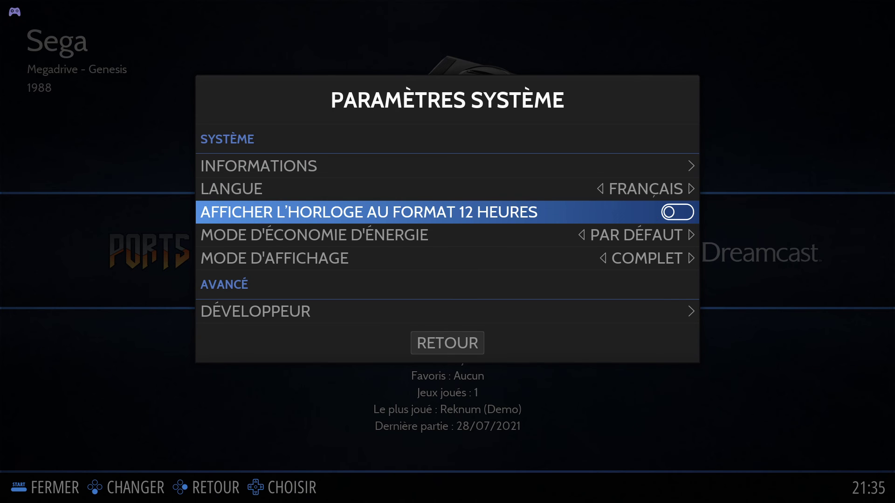
key(Down)
key(Down)
key(Down)
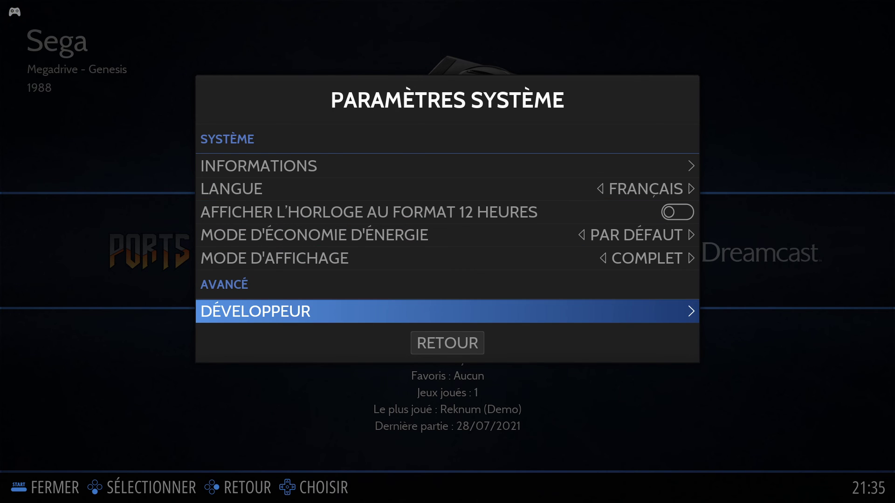
key(Escape)
key(Down)
key(Up)
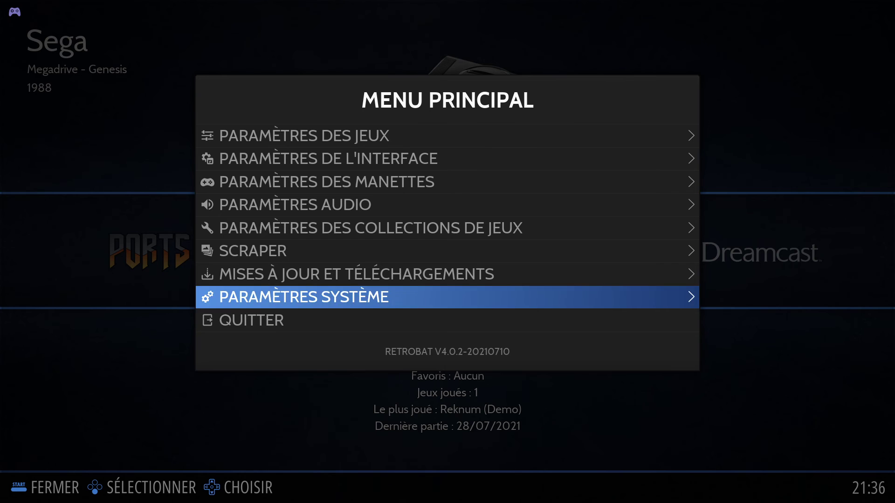
key(Escape)
- Browse the system carousel past ZX Spectrum, Tous les jeux and Favoris to the RetroBat system
key(Right)
key(Right)
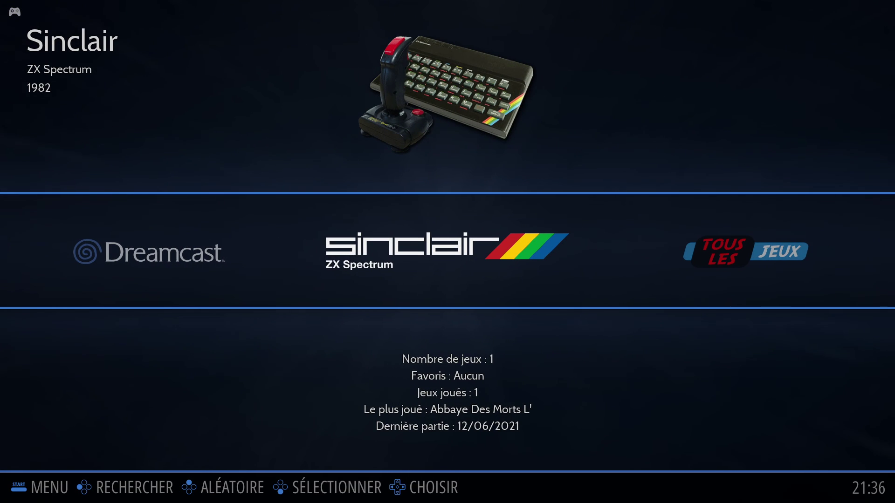
key(Right)
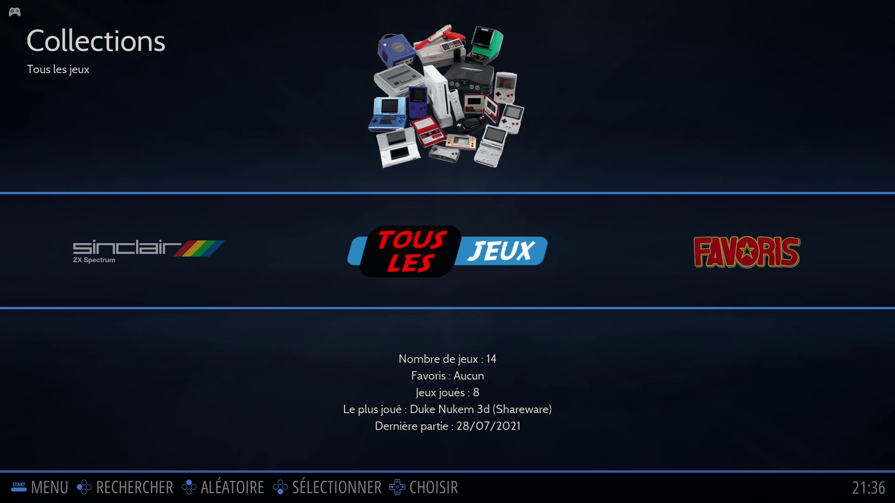
key(Right)
key(Right)
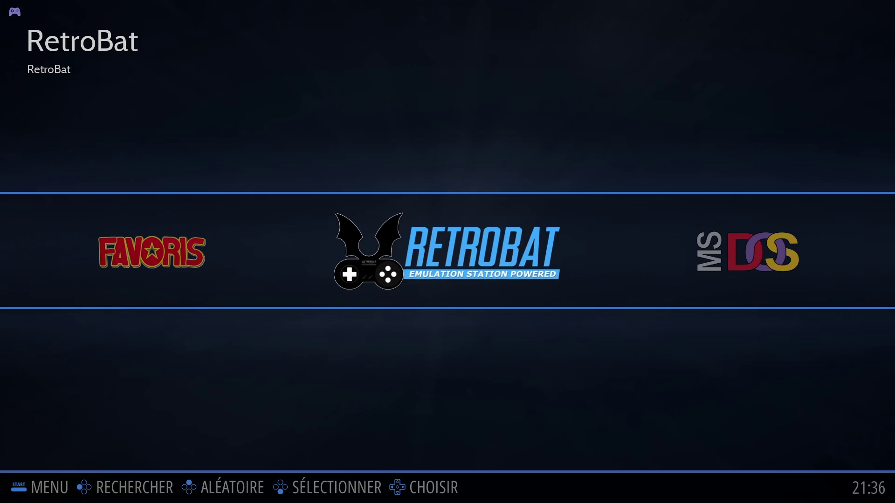
- Examine the RetroBat system's list of configurable emulators down to mGBA (GameBoy Advance) and return to the carousel
key(Return)
key(Down)
key(Down)
key(Down)
key(Down)
key(Down)
key(Down)
key(Down)
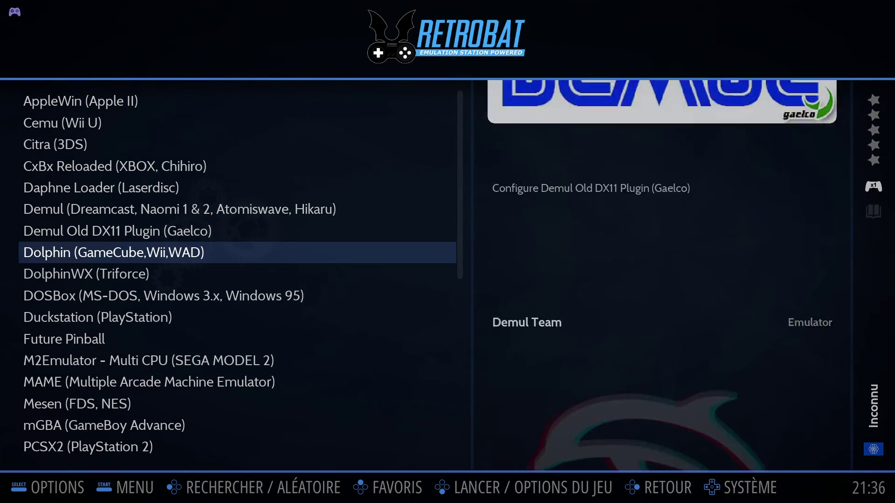
key(Down)
key(Down)
key(Down)
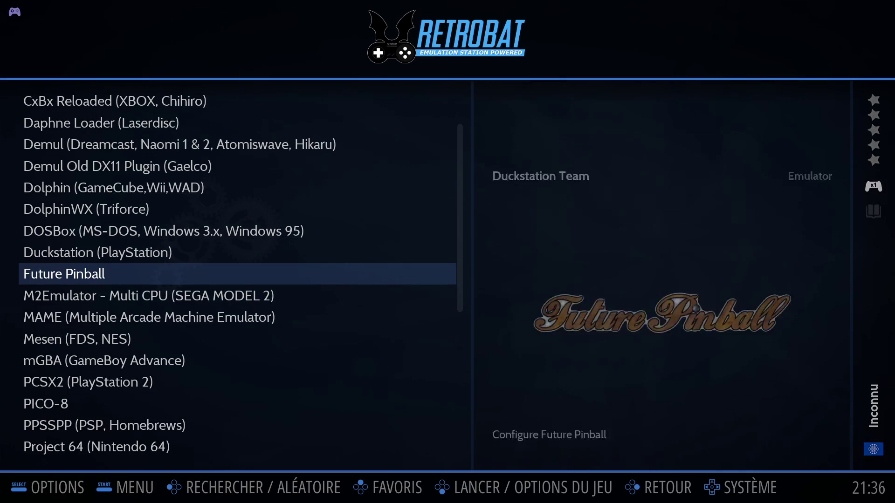
key(Down)
key(Down)
key(Down)
key(Down)
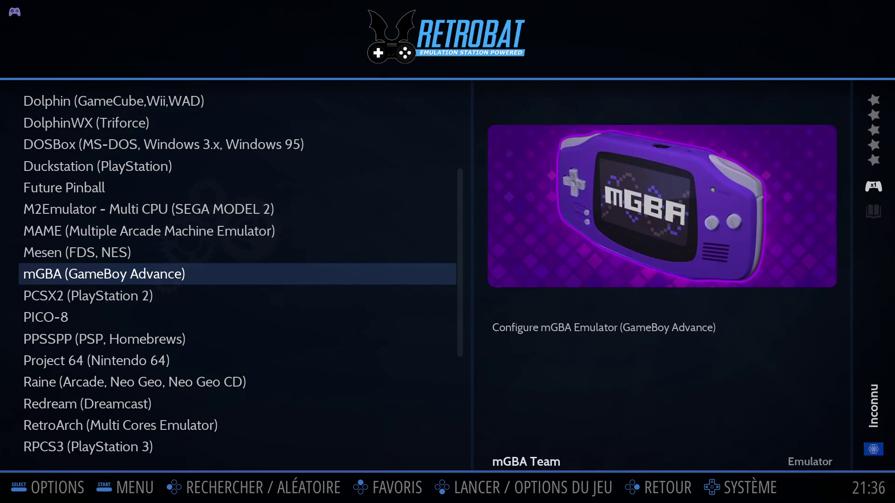
key(BackSpace)
- Examine the games bundled under the MS-DOS and Windows systems, returning to the carousel after each list
key(Right)
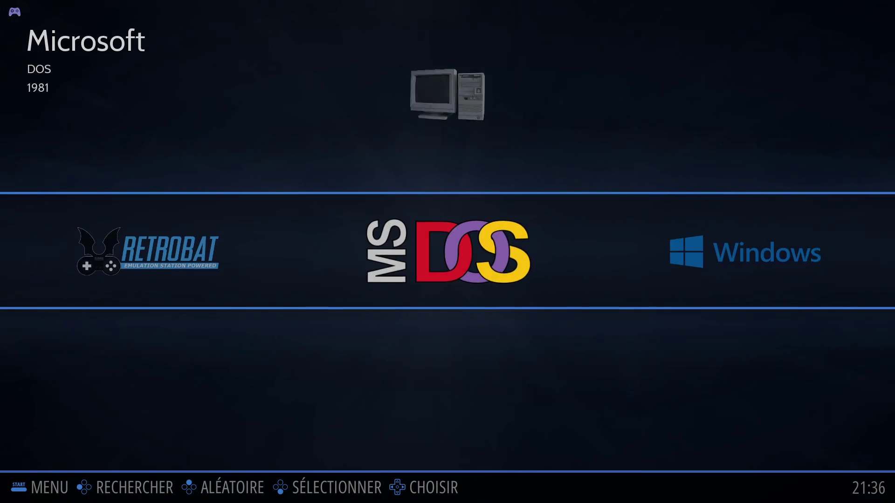
key(Return)
key(Right)
key(Right)
key(Left)
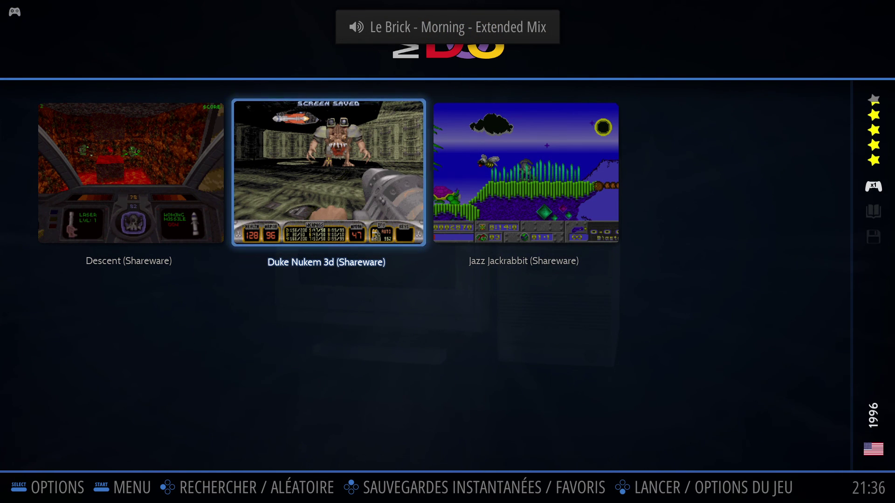
key(BackSpace)
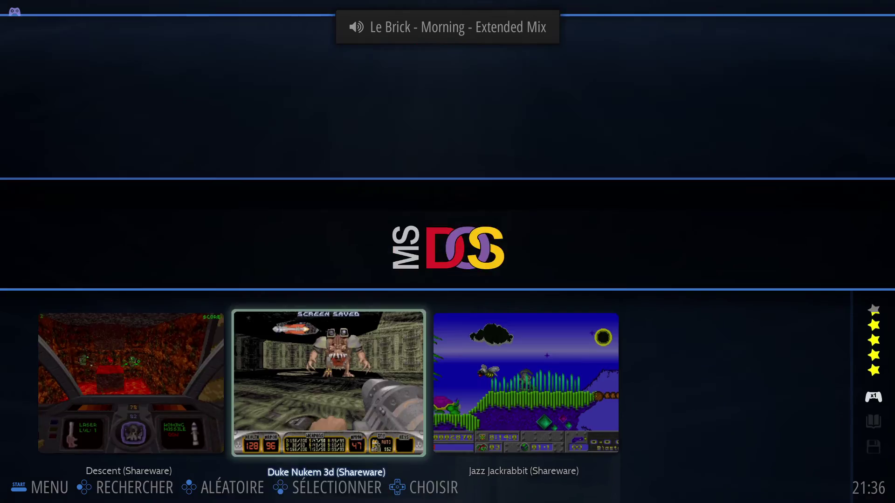
key(Right)
key(Return)
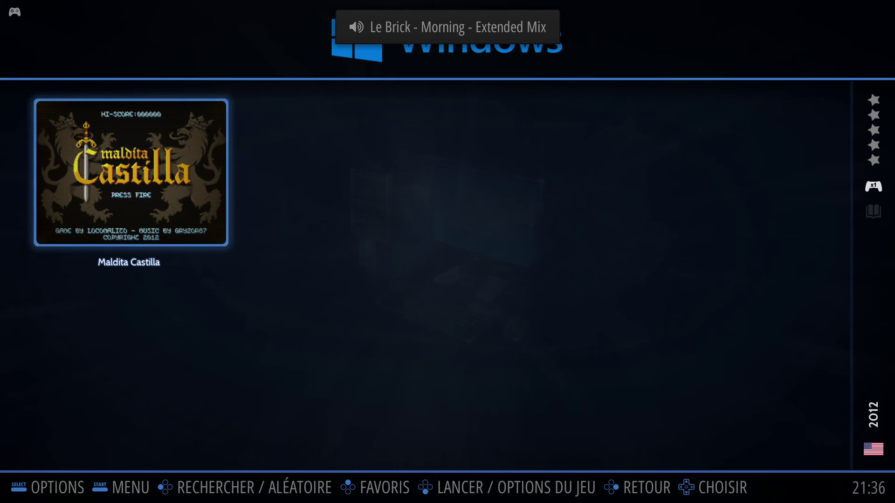
key(BackSpace)
- Browse onward through the Nintendo systems in the carousel to Ports
key(Right)
key(Right)
key(Right)
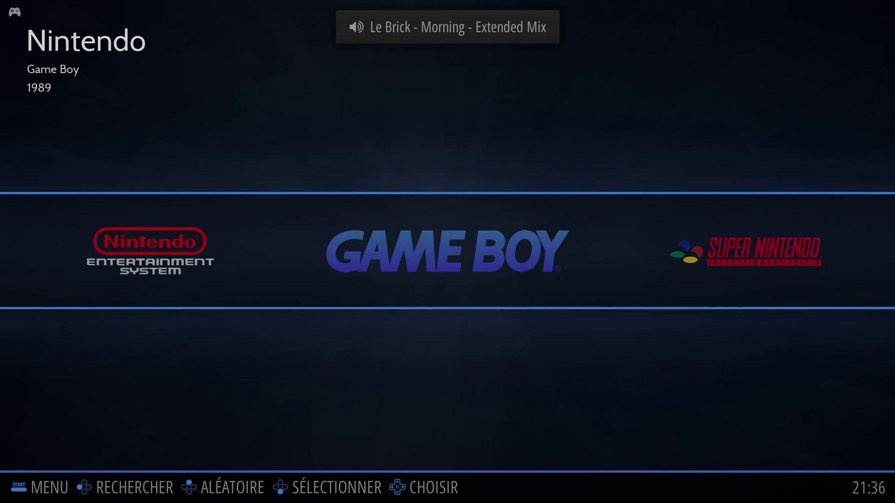
key(Right)
key(Right)
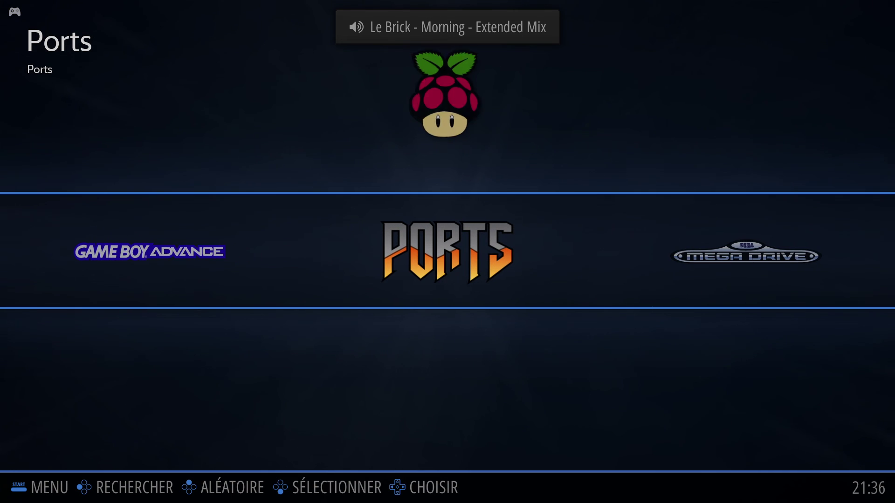